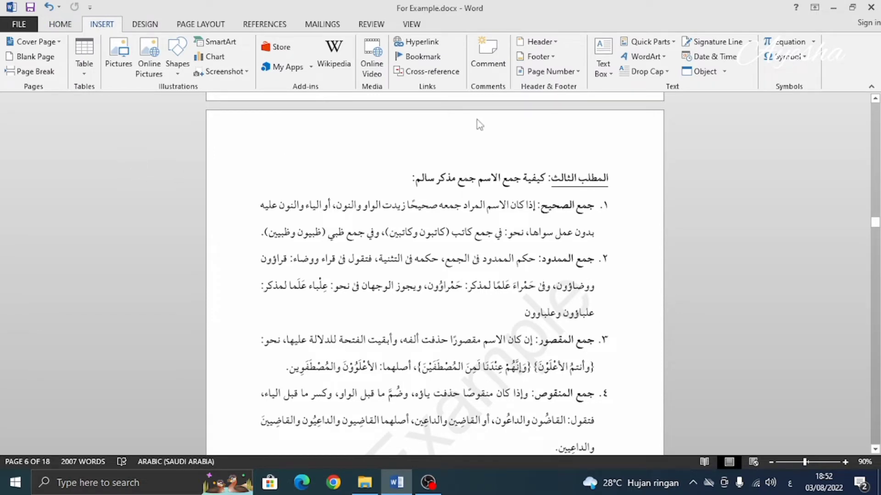
# Insert the built-in Motion (Odd Page) header into the document.
pyautogui.click(555, 45)
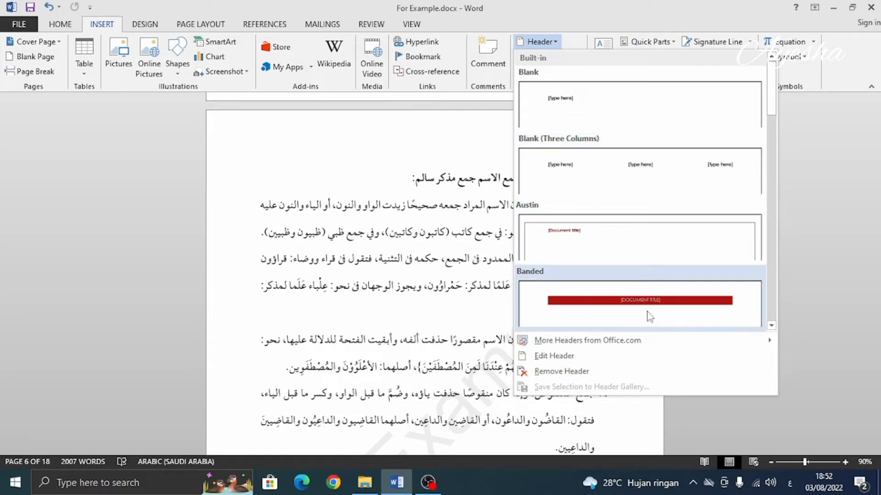
pyautogui.scroll(-3, 649, 317)
pyautogui.scroll(-3, 649, 317)
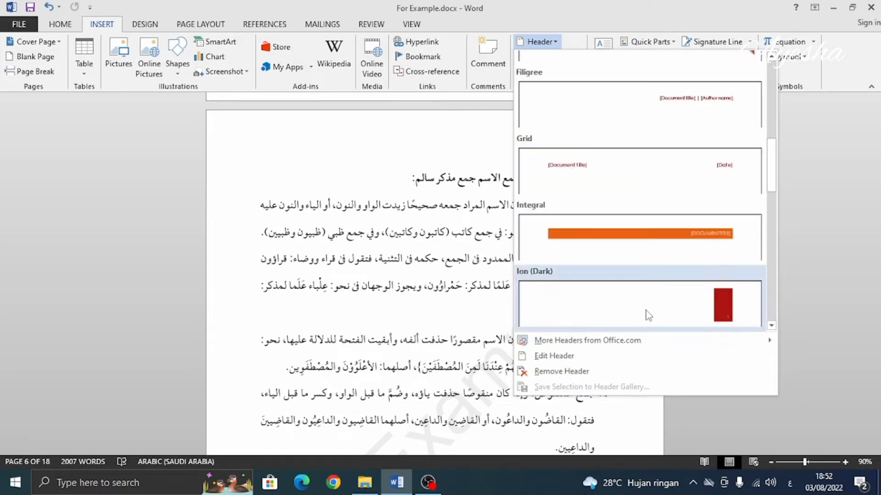
pyautogui.scroll(-3, 648, 316)
pyautogui.scroll(-3, 647, 315)
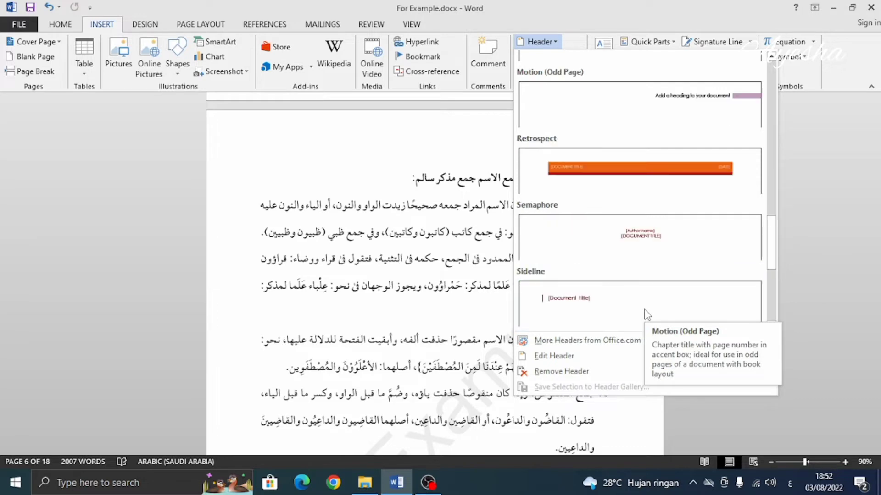
pyautogui.scroll(-4, 647, 316)
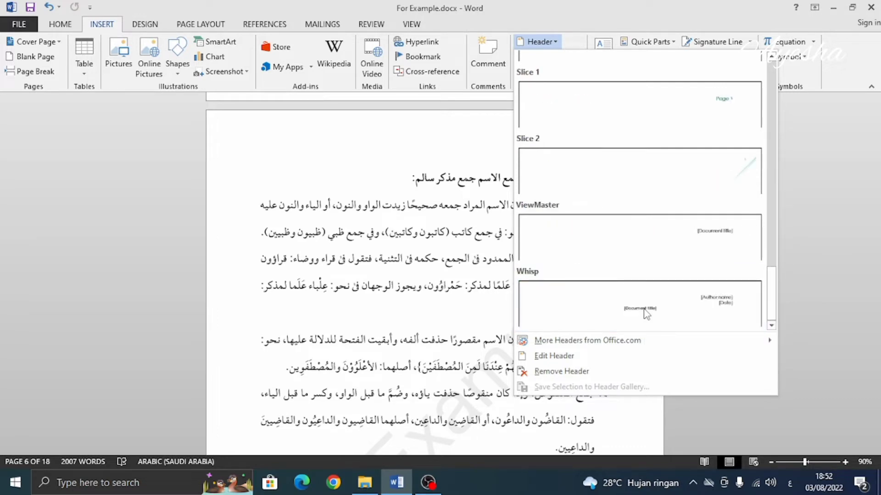
pyautogui.scroll(9, 647, 315)
pyautogui.scroll(5, 647, 314)
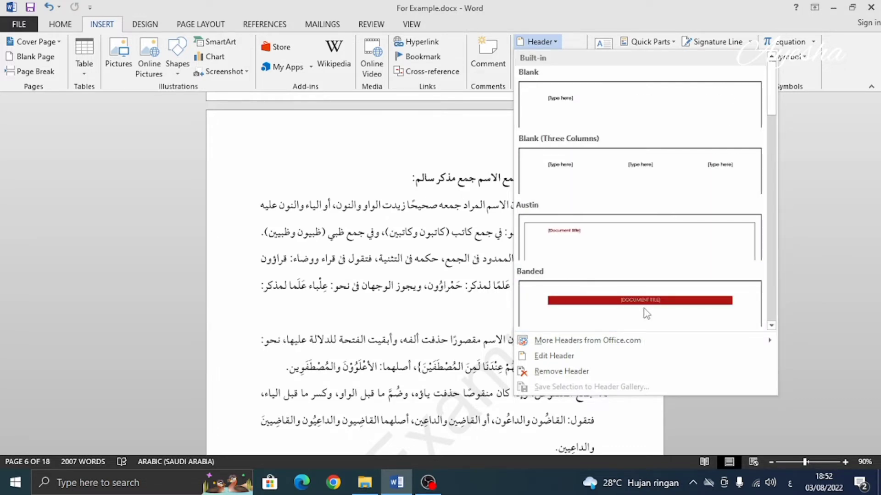
pyautogui.scroll(-7, 647, 314)
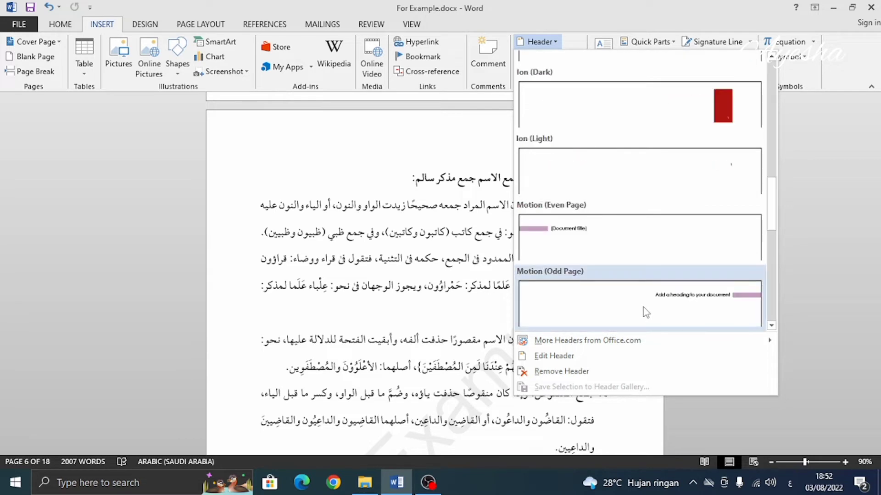
pyautogui.click(646, 310)
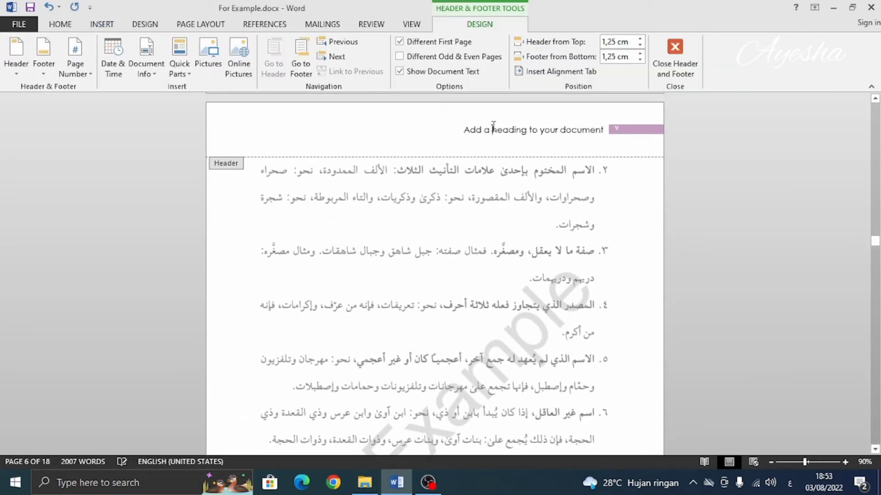
pyautogui.click(480, 129)
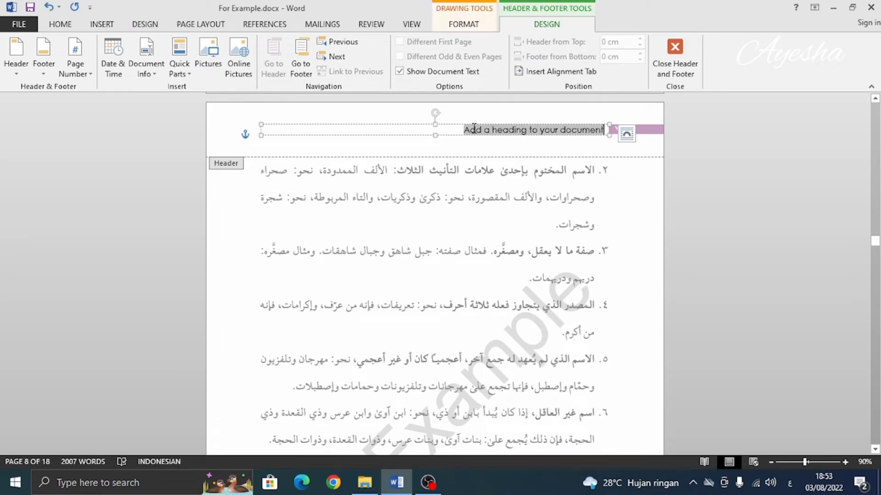
pyautogui.press('BackSpace')
pyautogui.press('BackSpace')
pyautogui.press('BackSpace')
pyautogui.press('BackSpace')
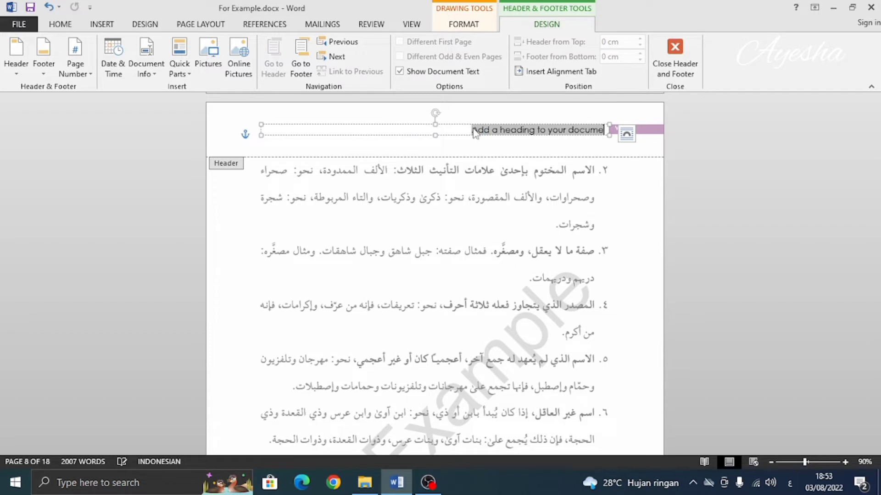
pyautogui.write('men')
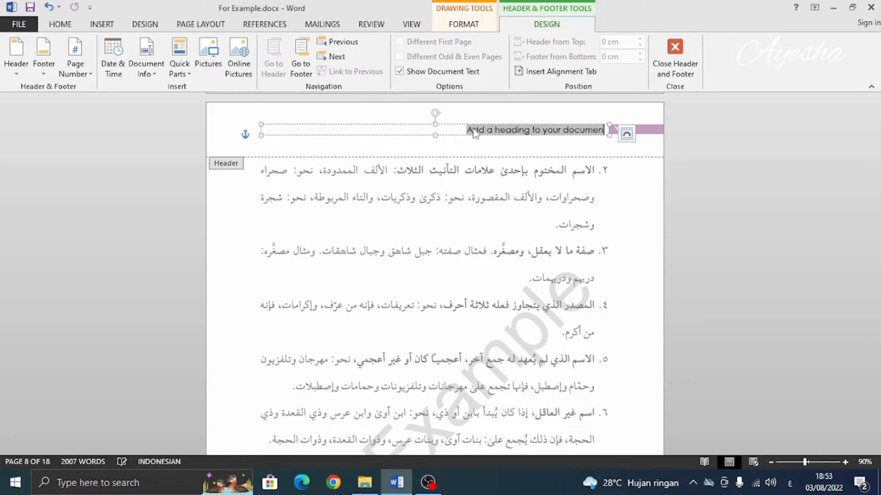
pyautogui.press('BackSpace')
pyautogui.press('BackSpace')
pyautogui.moveTo(477, 131); pyautogui.dragTo(607, 131)
pyautogui.hotkey('ctrl', 'z')
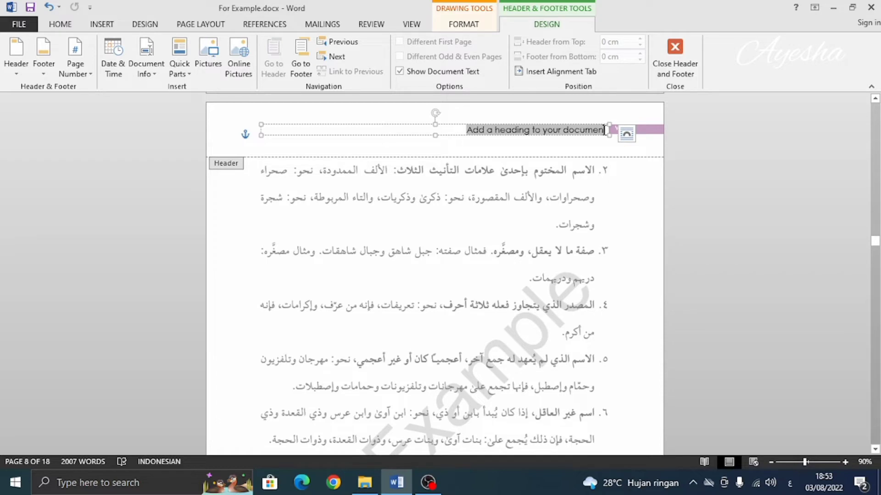
# Replace the header's placeholder heading with the English text "For Example".
pyautogui.moveTo(604, 130); pyautogui.dragTo(463, 137)
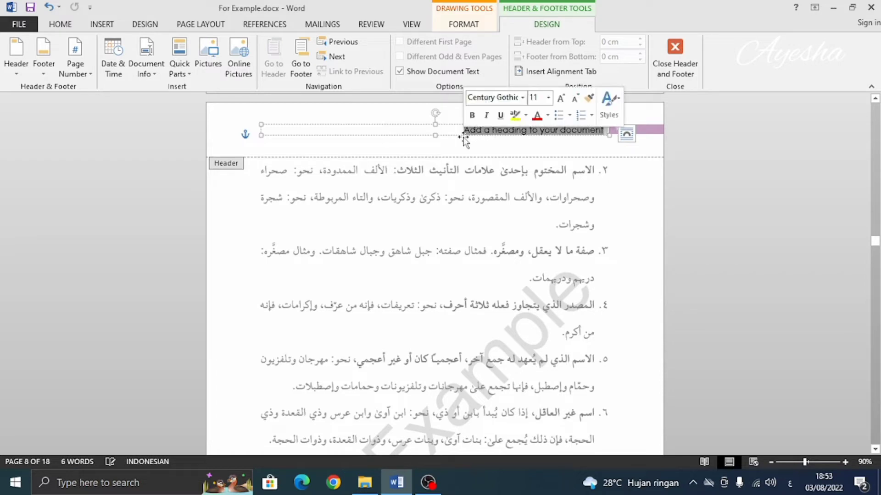
pyautogui.press('Delete')
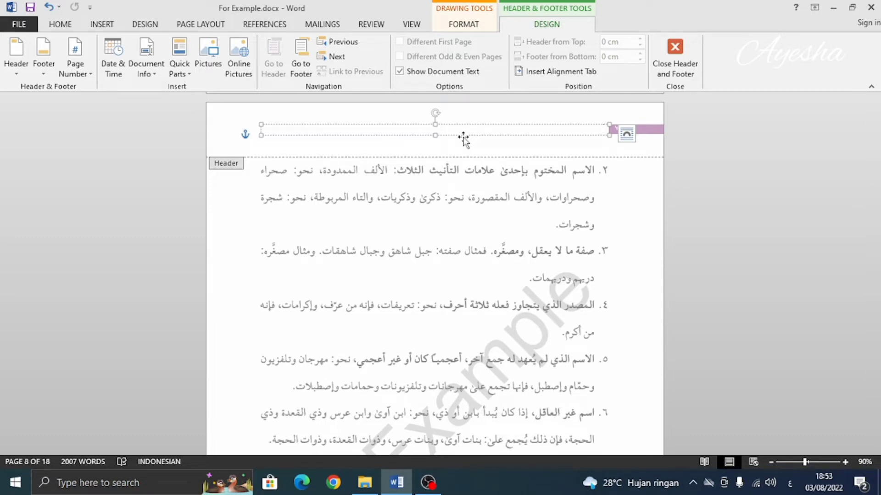
pyautogui.write('ا')
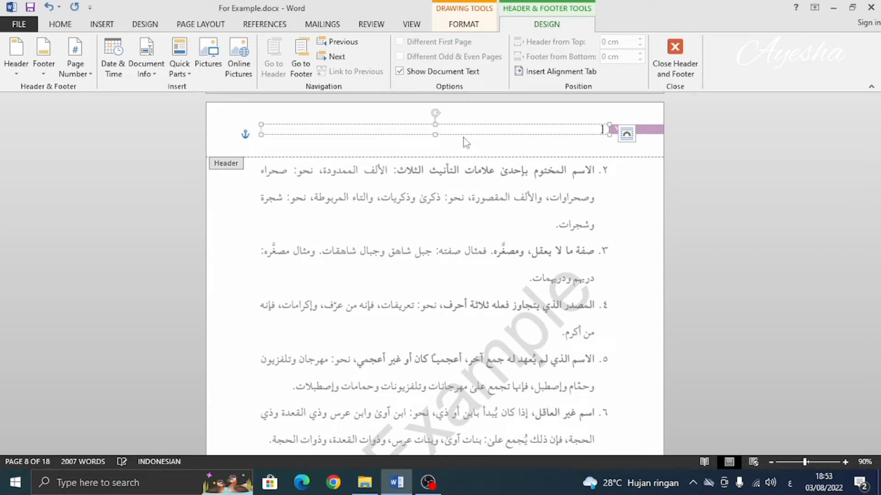
pyautogui.press('BackSpace')
pyautogui.hotkey('alt', 'shift')
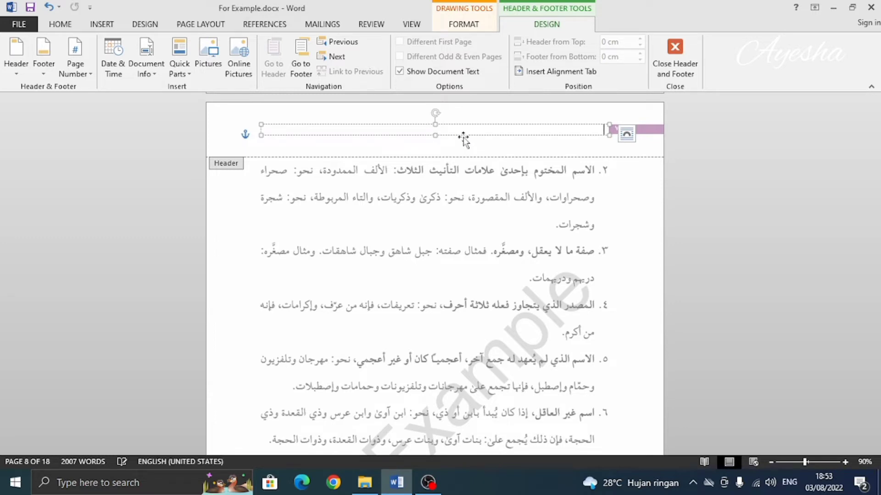
pyautogui.write('F')
pyautogui.write('p')
pyautogui.press('BackSpace')
pyautogui.write('or Example')
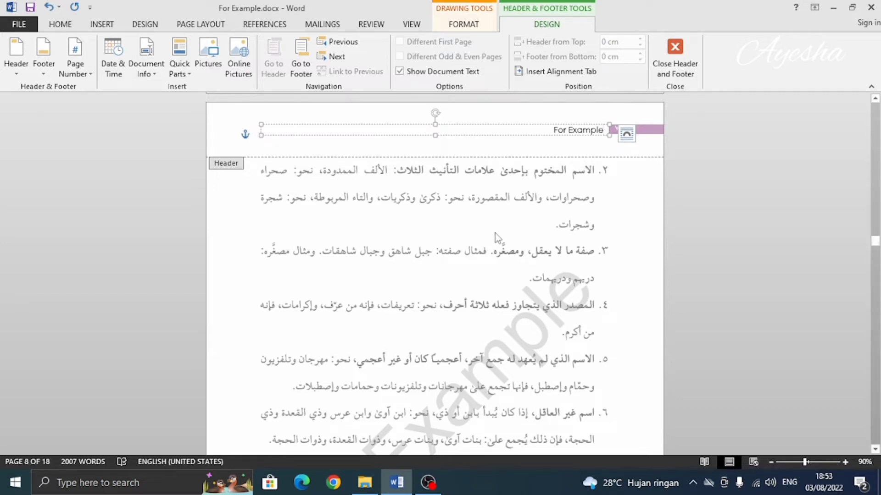
# Browse the built-in footer designs and insert the Blank footer into the document.
pyautogui.scroll(-5, 494, 233)
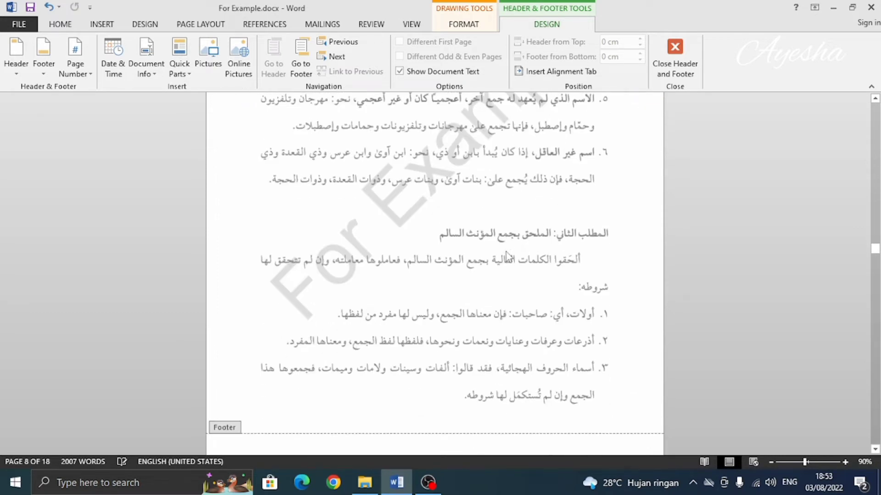
pyautogui.scroll(-3, 507, 255)
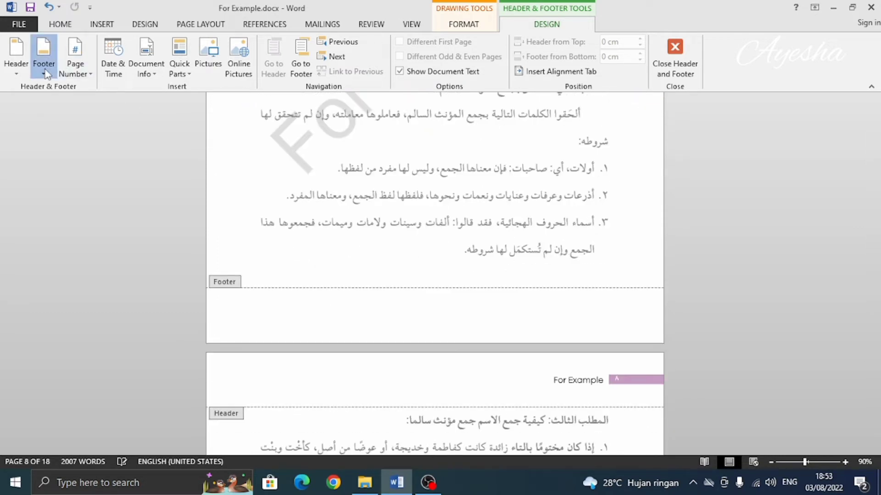
pyautogui.click(44, 64)
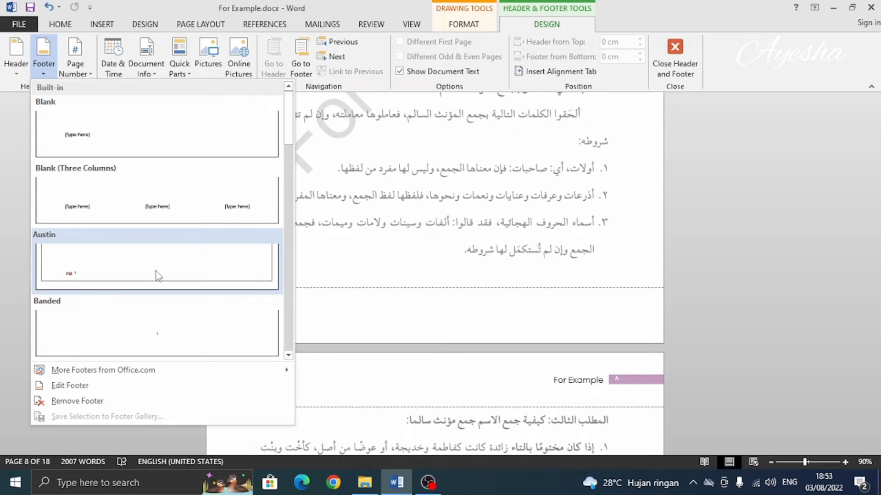
pyautogui.scroll(-3, 158, 275)
pyautogui.scroll(-3, 157, 275)
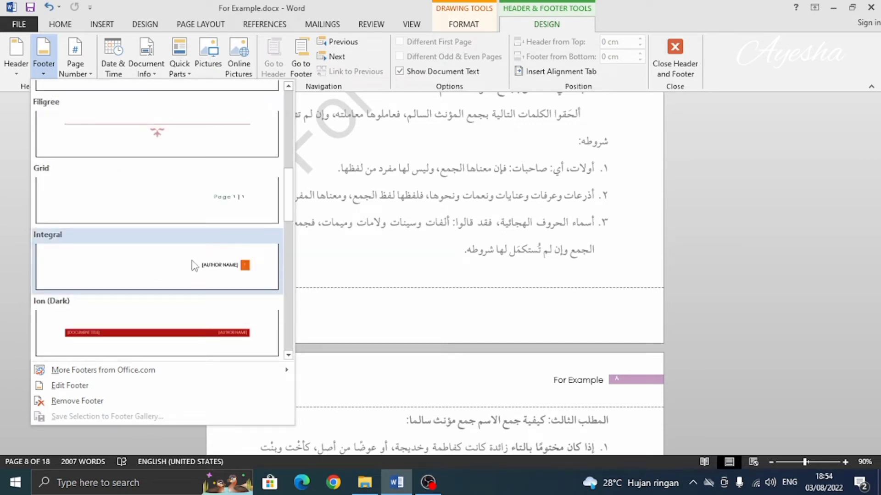
pyautogui.scroll(-3, 194, 266)
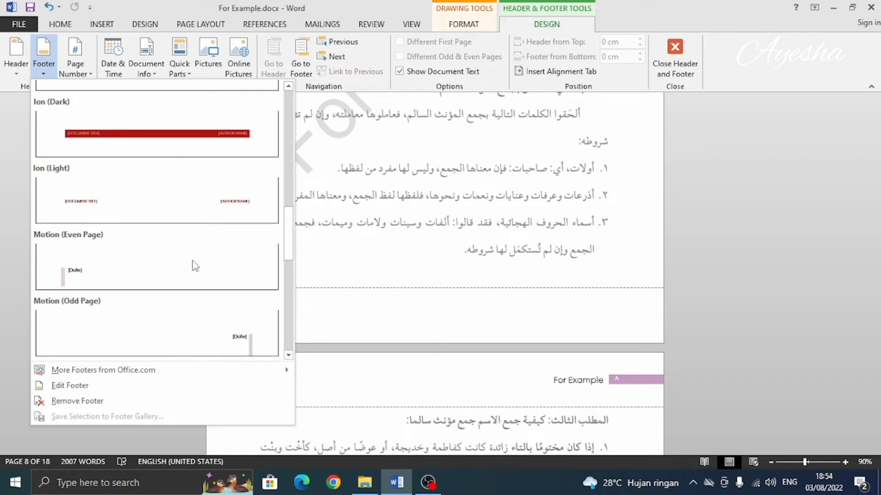
pyautogui.scroll(-3, 195, 266)
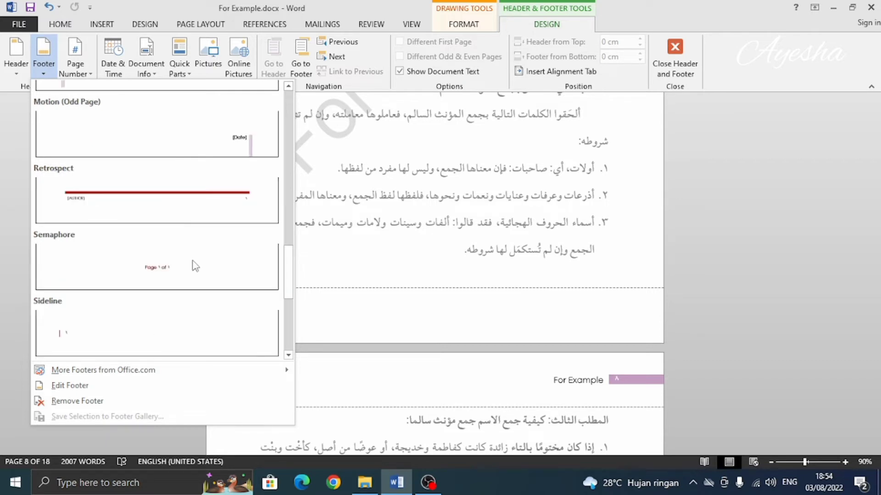
pyautogui.scroll(-3, 194, 266)
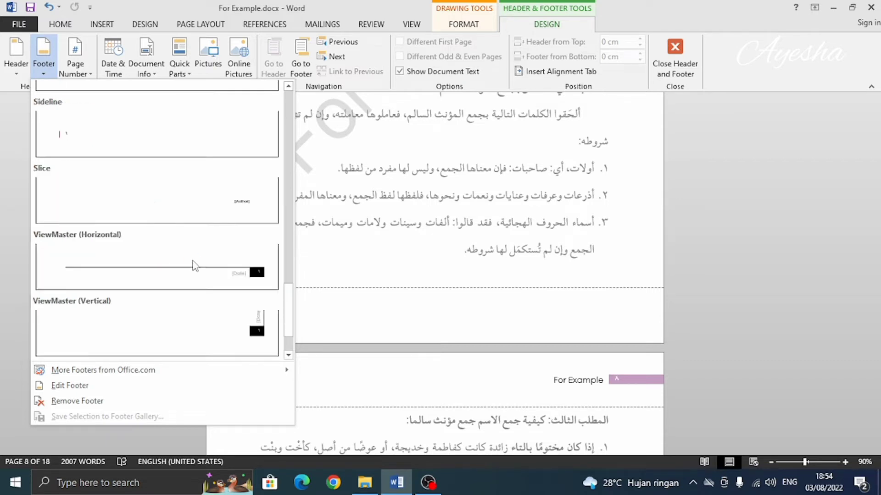
pyautogui.scroll(-2, 193, 261)
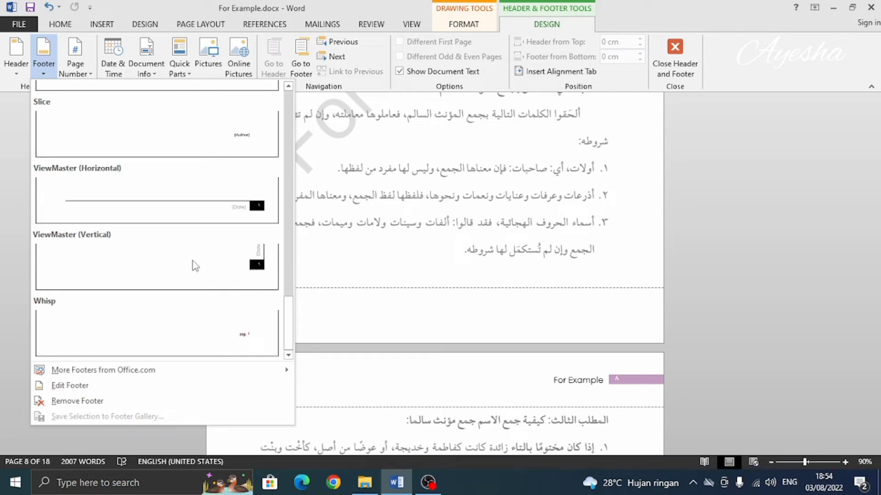
pyautogui.scroll(6, 193, 261)
pyautogui.scroll(4, 194, 262)
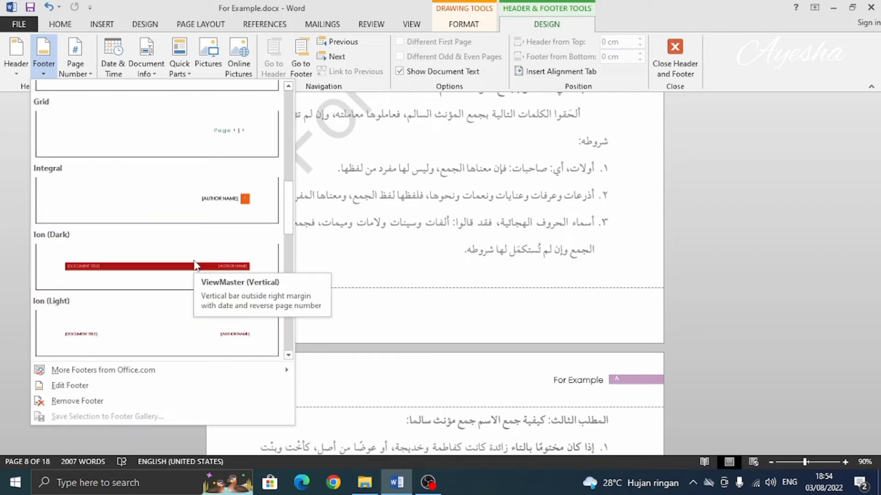
pyautogui.scroll(3, 196, 265)
pyautogui.scroll(-3, 195, 265)
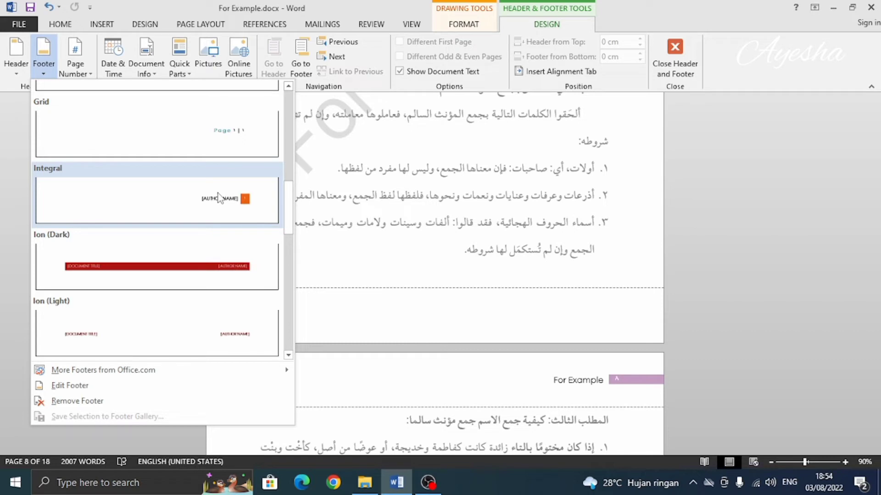
pyautogui.scroll(3, 220, 198)
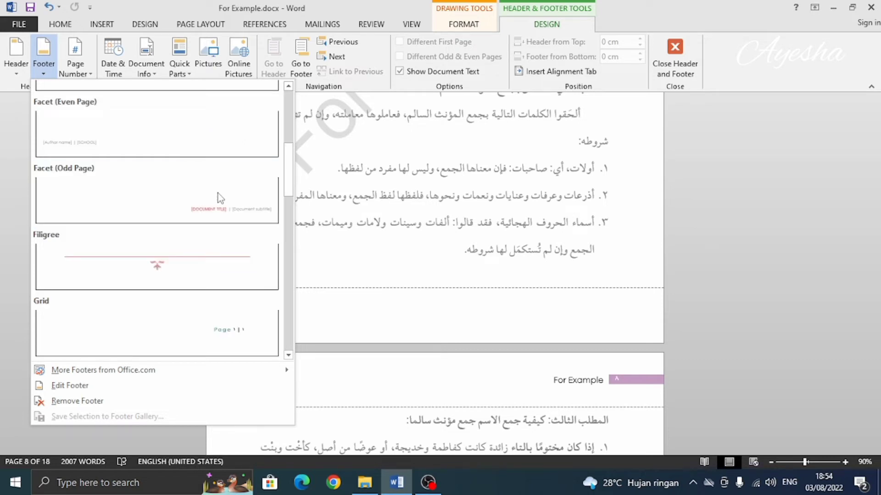
pyautogui.scroll(5, 219, 197)
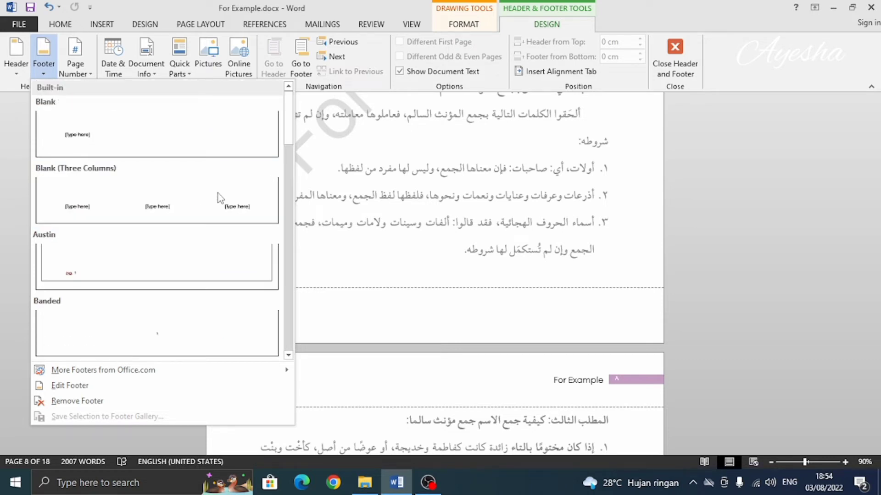
pyautogui.click(193, 156)
pyautogui.doubleClick(189, 157)
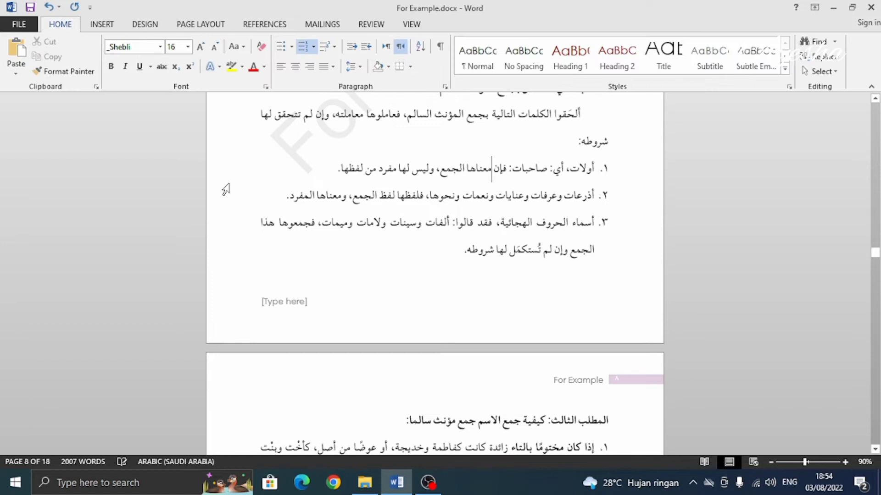
# Replace the footer's "[Type here]" placeholder with the Arabic text "قسم اللغة العربية".
pyautogui.click(285, 307)
pyautogui.doubleClick(274, 305)
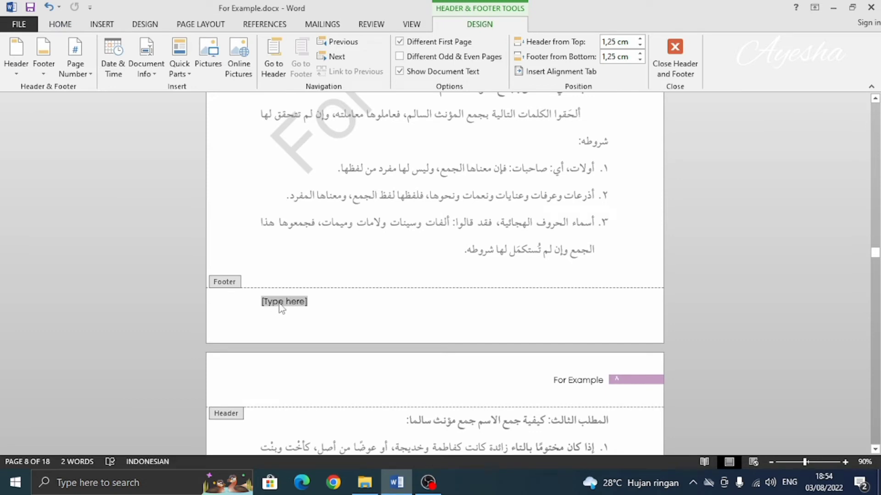
pyautogui.press('Delete')
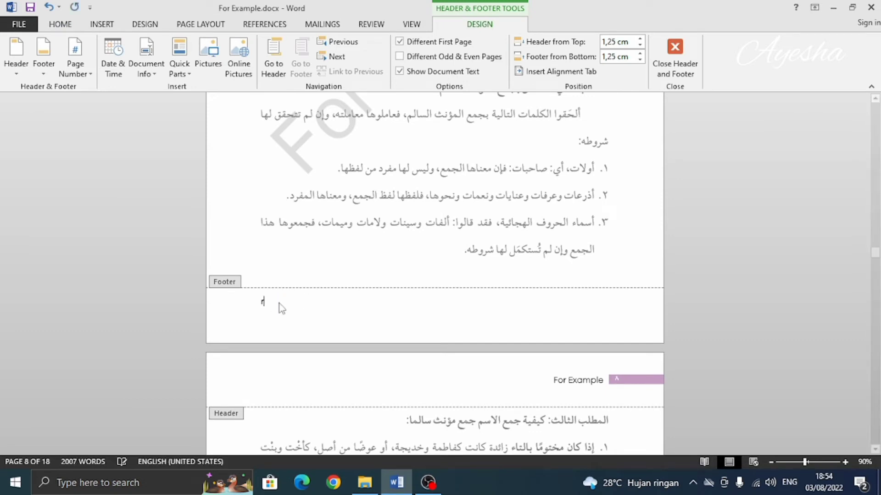
pyautogui.hotkey('alt', 'shift')
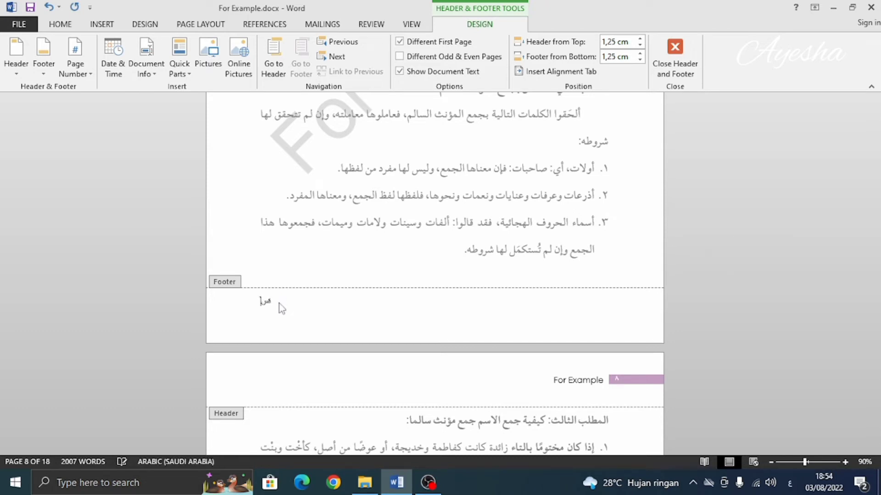
pyautogui.write('م أ')
pyautogui.write('ل')
pyautogui.write('ل')
pyautogui.write('غة ')
pyautogui.write('الع')
pyautogui.write('ربية')
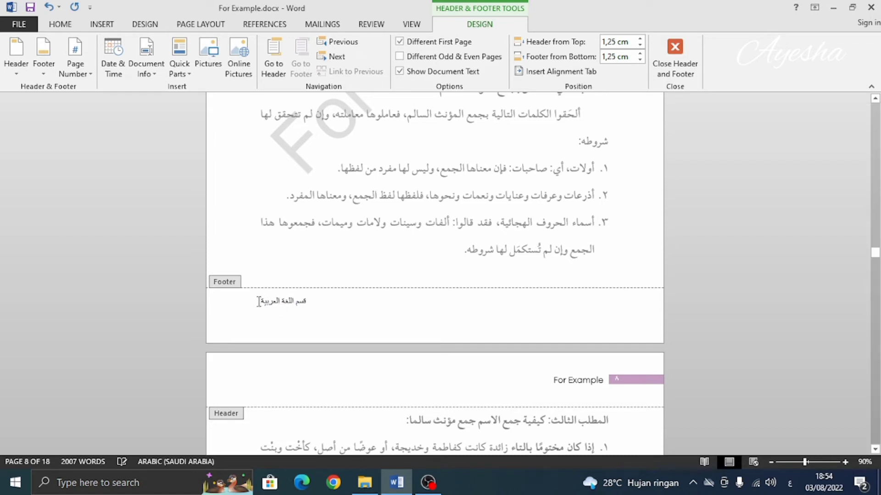
# Change the font of the footer text "قسم اللغة العربية" to DecoType Thuluth.
pyautogui.moveTo(259, 301); pyautogui.dragTo(310, 301)
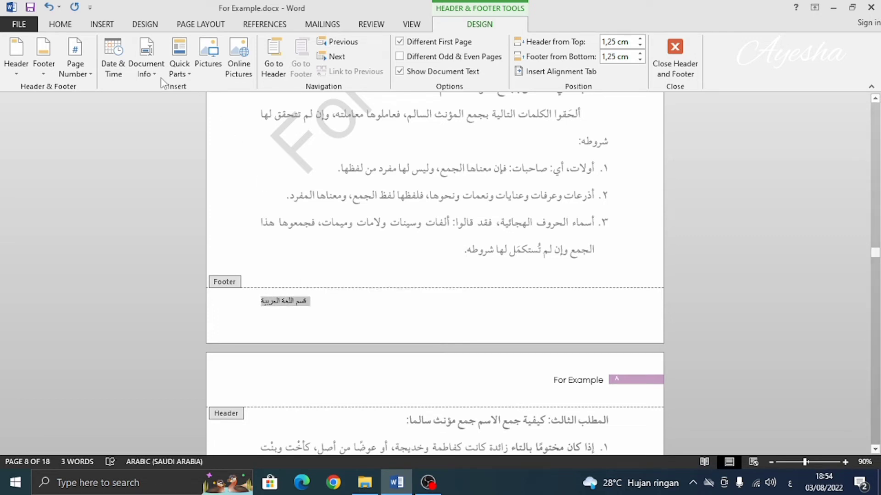
pyautogui.click(71, 27)
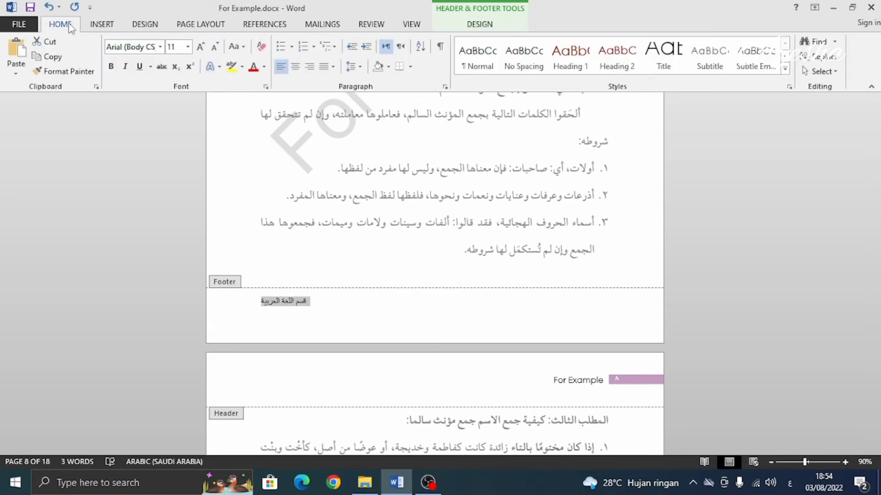
pyautogui.click(160, 46)
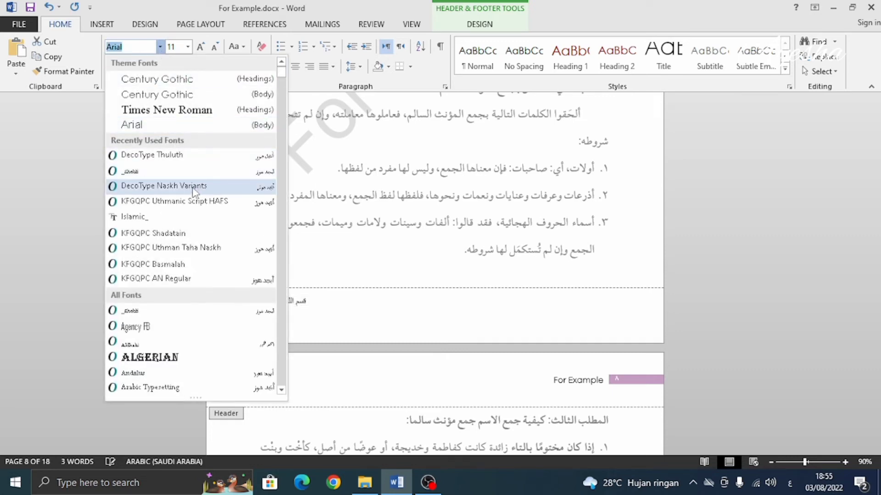
pyautogui.click(195, 164)
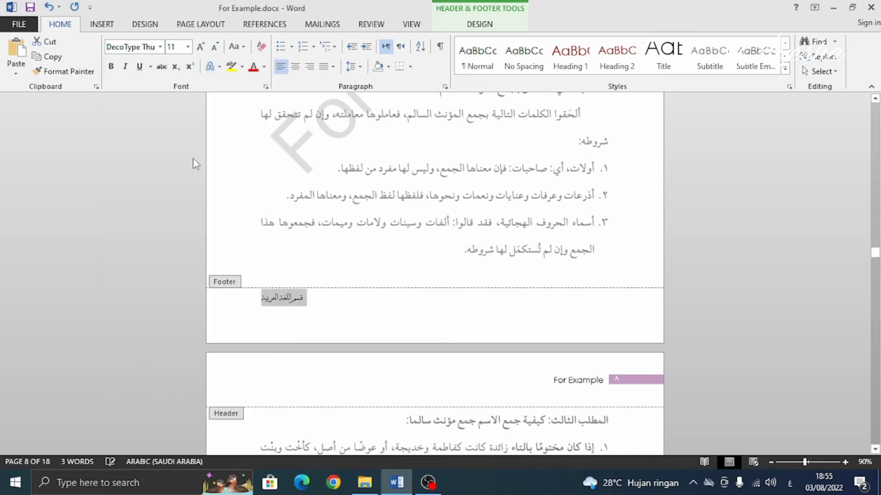
# Enlarge the footer text to 16 pt, trying out bold and switching it off again.
pyautogui.click(111, 67)
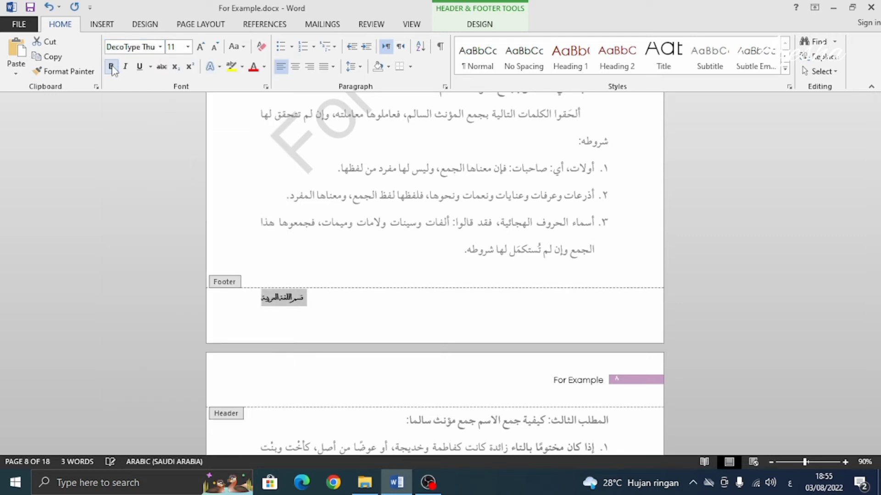
pyautogui.click(201, 47)
pyautogui.click(201, 47)
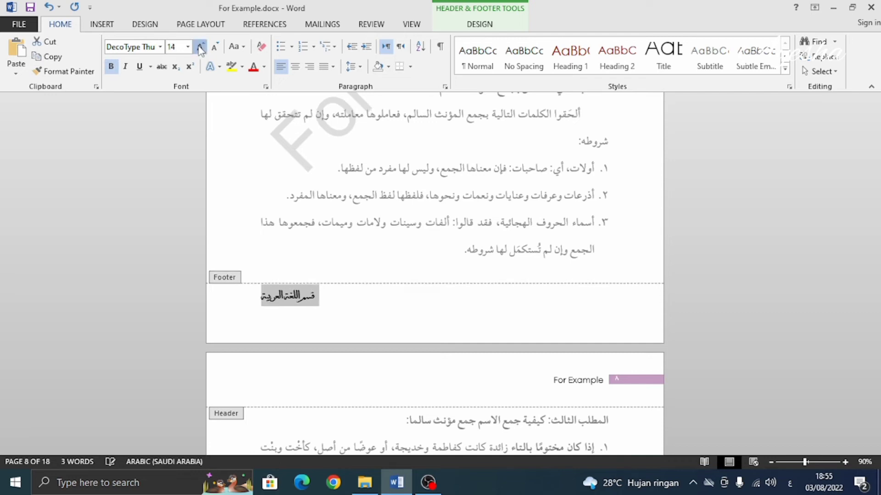
pyautogui.click(201, 47)
pyautogui.click(111, 66)
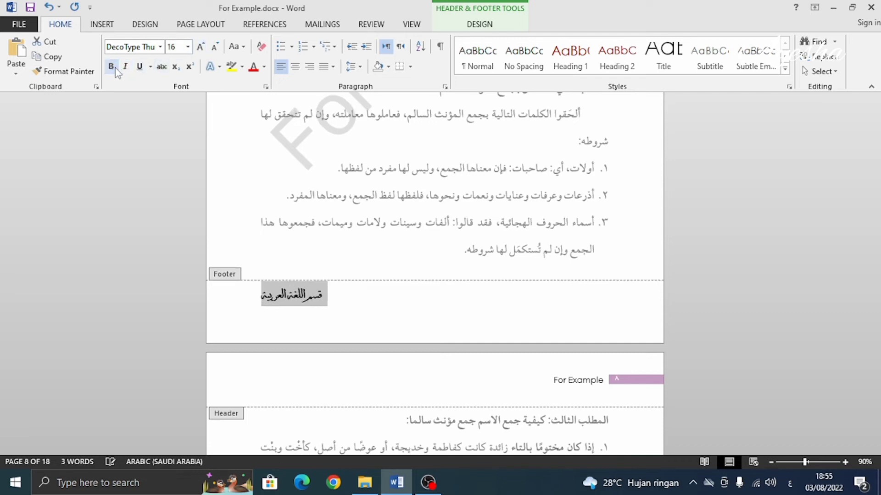
# Color the footer text with the standard dark red and return to editing the document body.
pyautogui.click(264, 67)
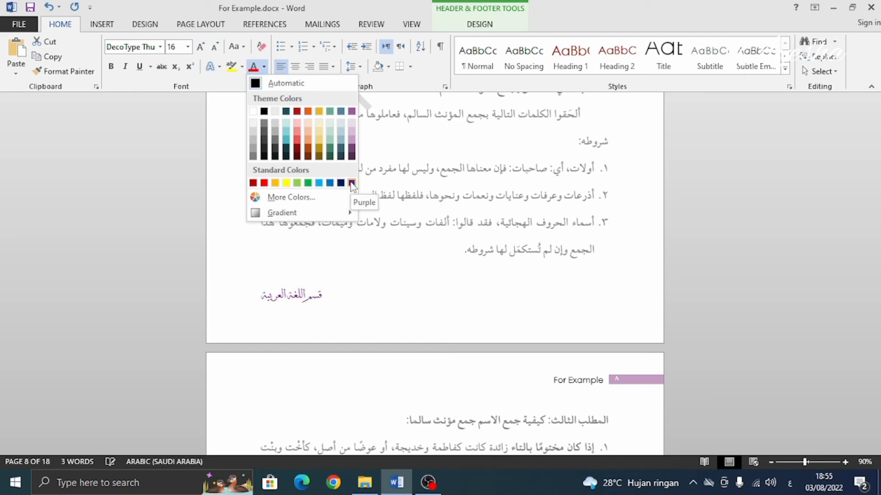
pyautogui.click(256, 190)
pyautogui.moveTo(261, 296); pyautogui.dragTo(332, 281)
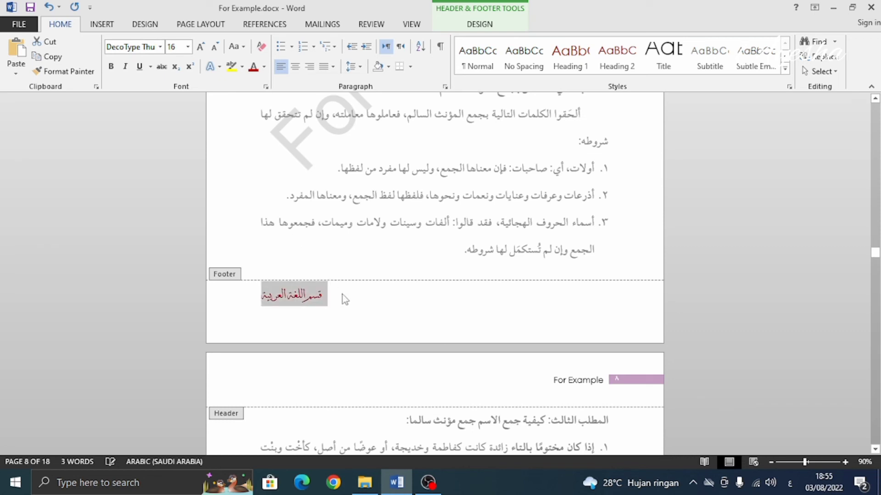
pyautogui.click(343, 295)
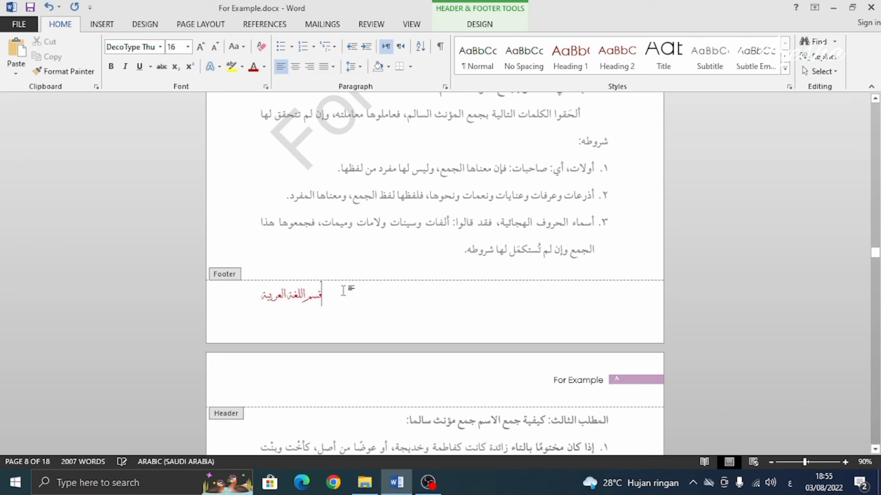
pyautogui.doubleClick(388, 252)
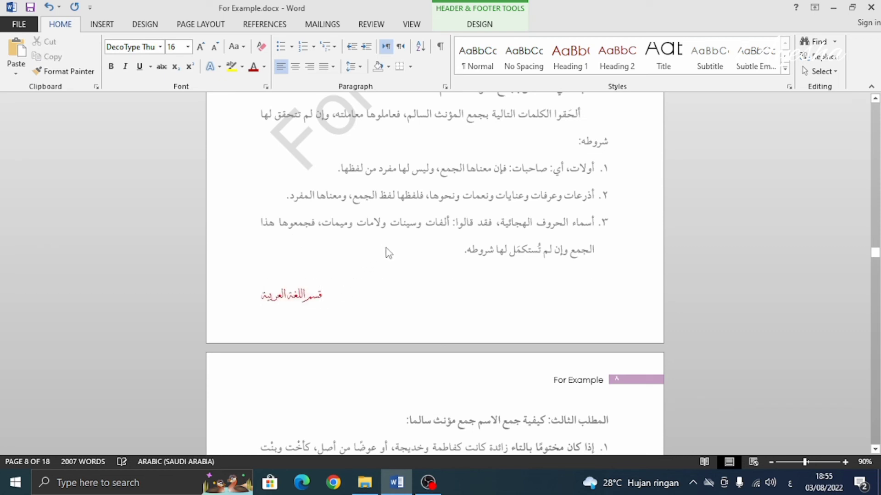
# Review how the header, page number and footer look on the preceding pages of the document.
pyautogui.scroll(2, 515, 260)
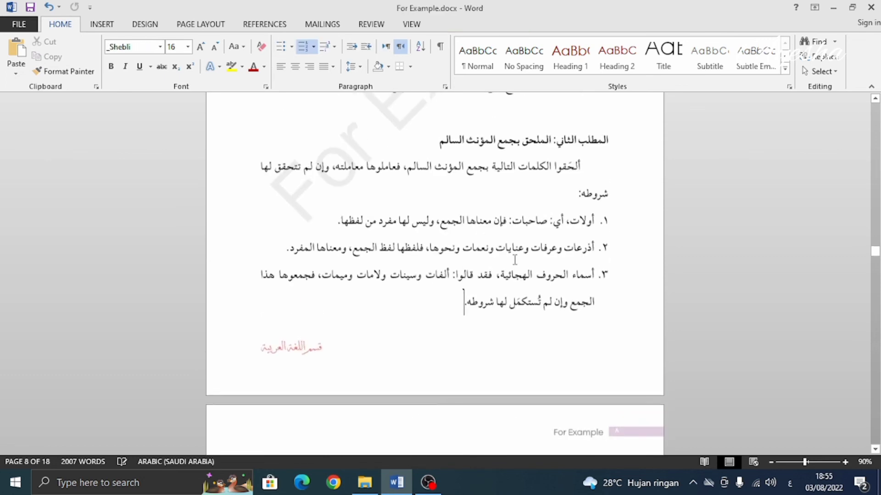
pyautogui.scroll(10, 515, 261)
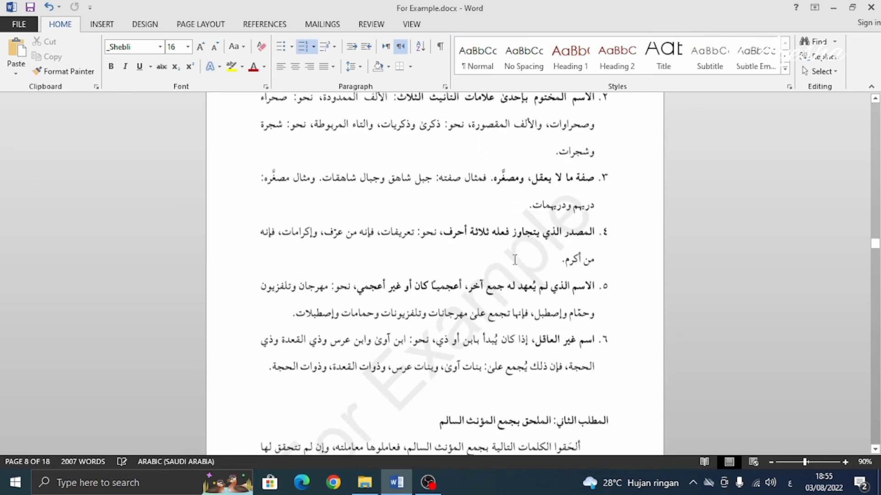
pyautogui.scroll(5, 515, 260)
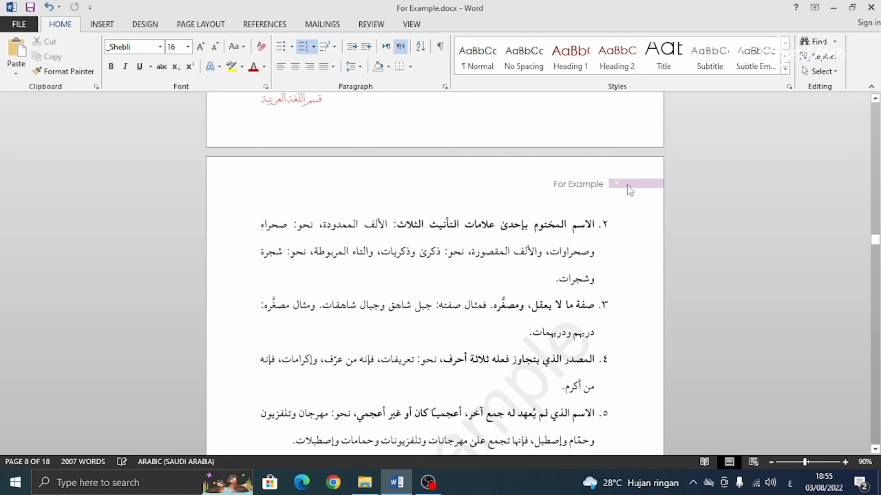
pyautogui.scroll(-15, 530, 260)
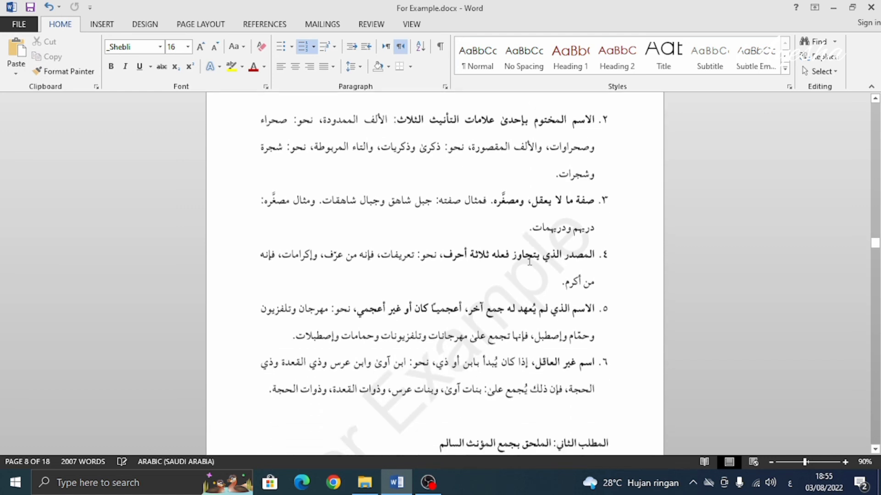
pyautogui.scroll(13, 529, 260)
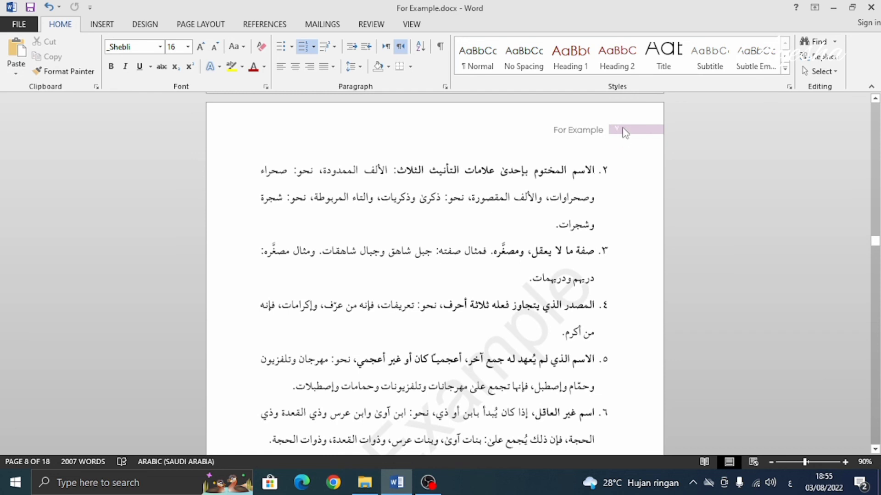
pyautogui.scroll(8, 624, 132)
pyautogui.scroll(10, 624, 128)
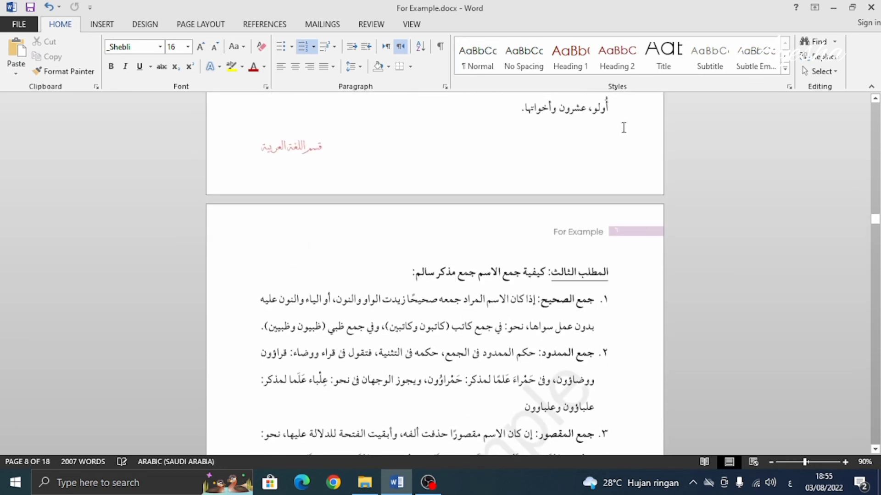
pyautogui.scroll(18, 624, 128)
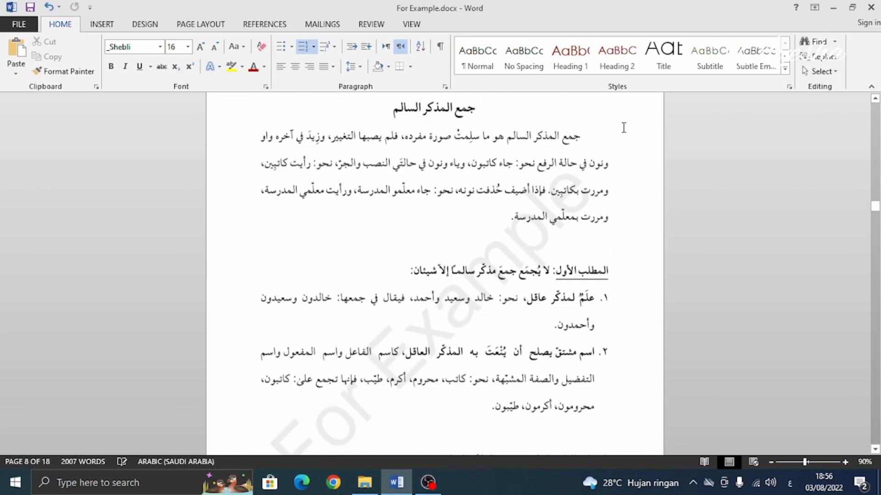
pyautogui.scroll(4, 624, 127)
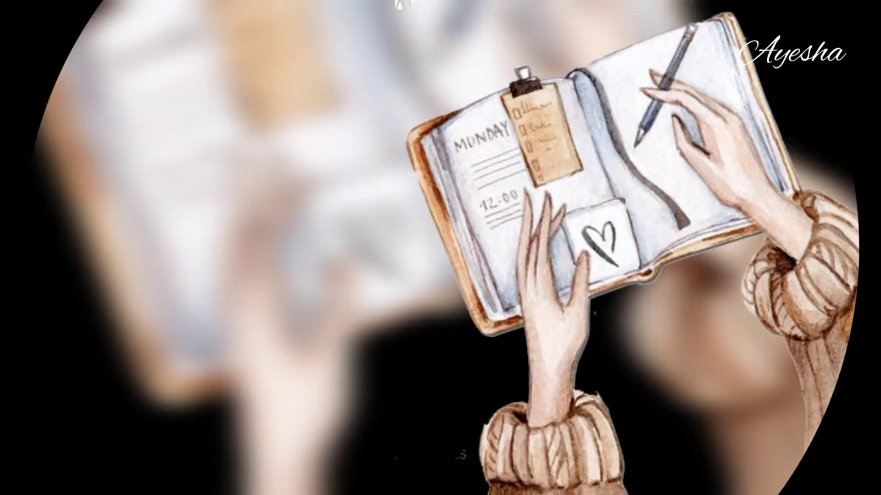